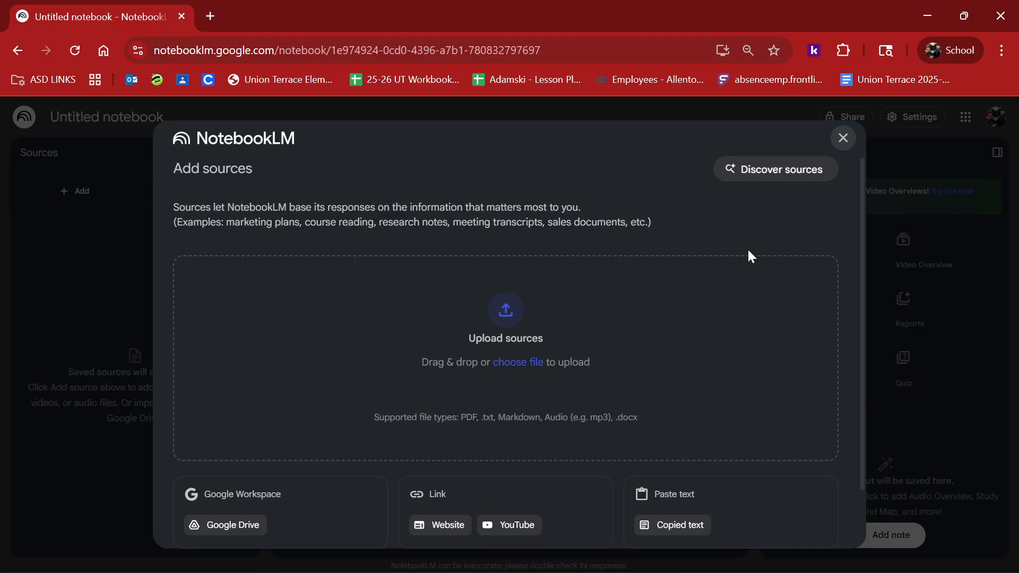
Upload the Caro-Kann Defense and Chess Notation PDFs from the NotebookLM Presentation folder as notebook sources
scroll(719, 284, "down", 1)
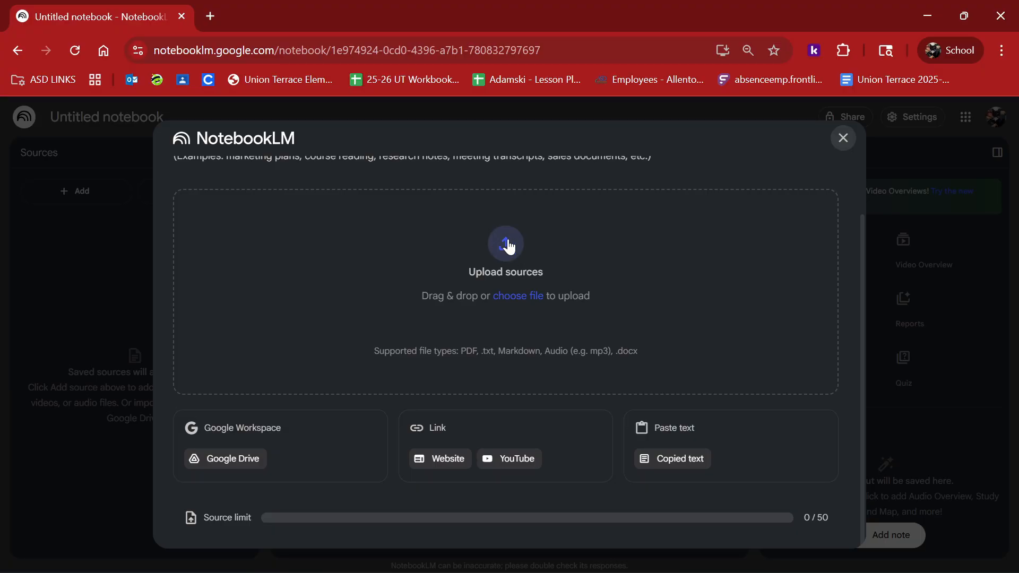
mouse_move(743, 567)
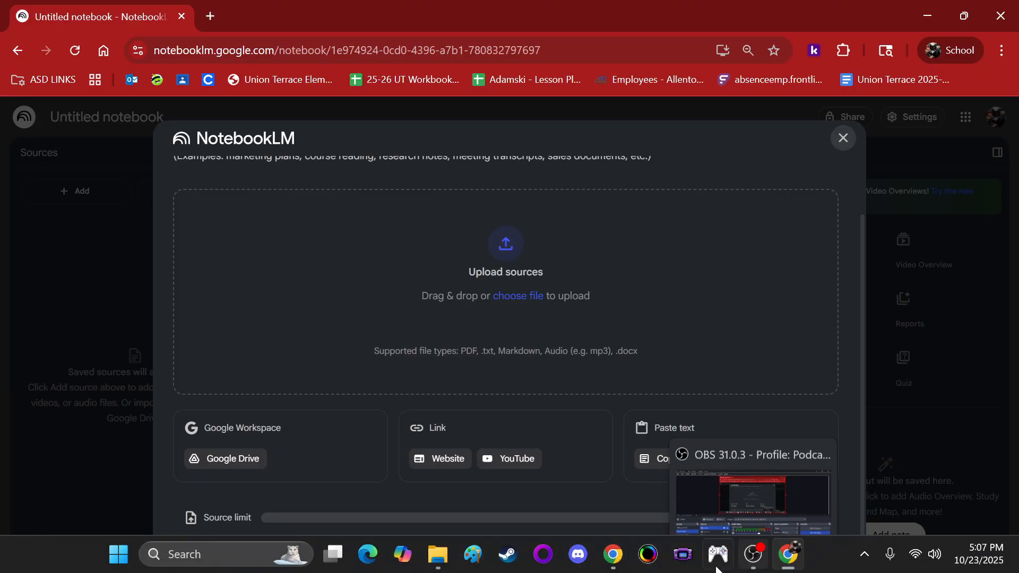
left_click(439, 556)
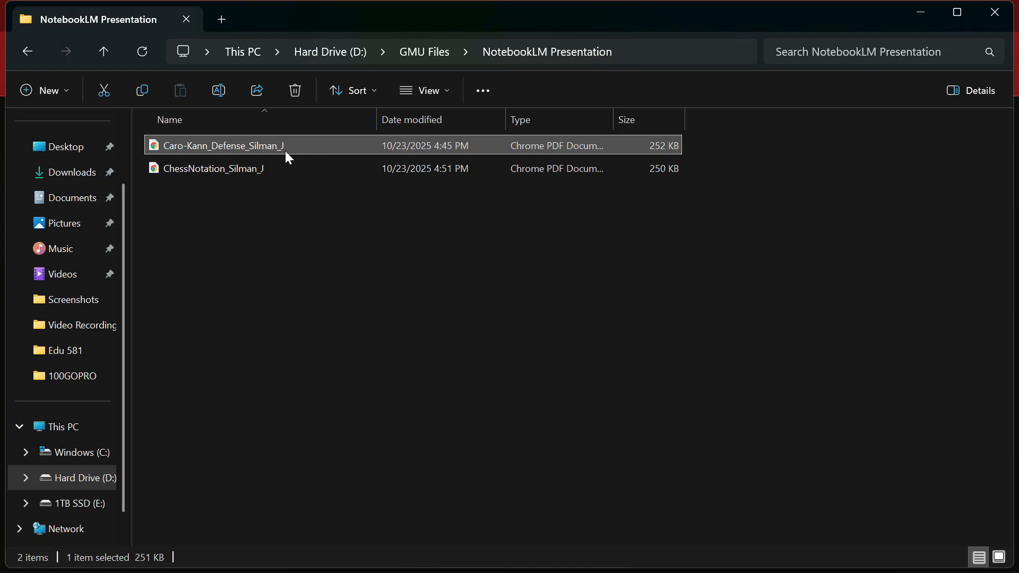
left_click(285, 164)
left_click(291, 145, "ctrl")
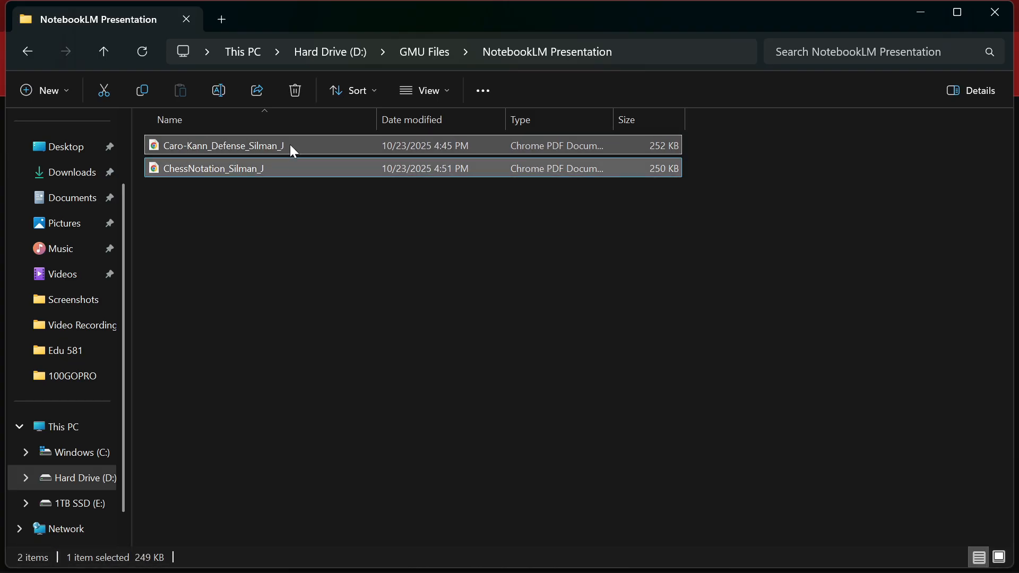
left_click_drag(291, 144, 483, 246)
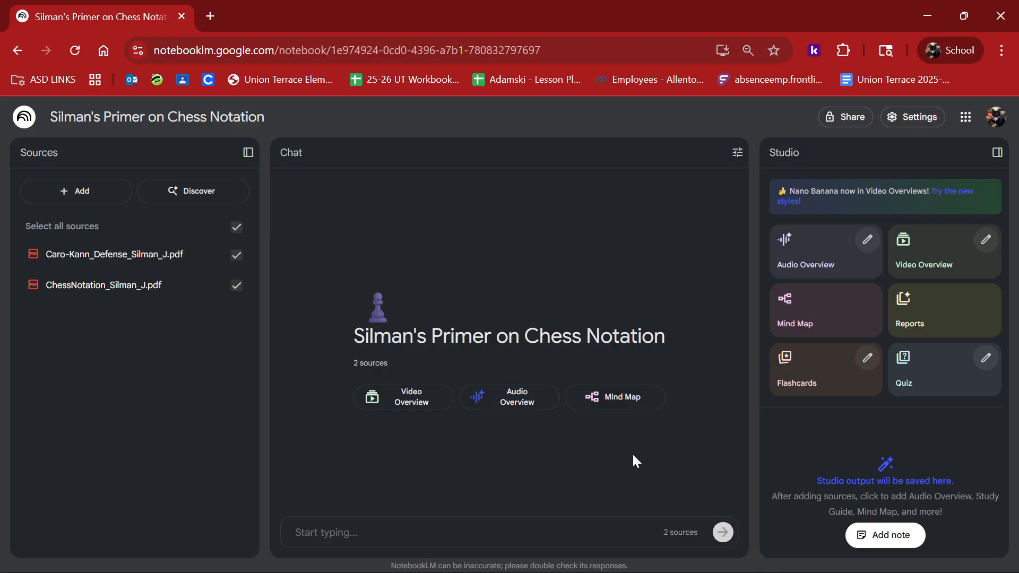
Rename the notebook to "How to Play the Caro-Kann Defense"
left_click_drag(50, 116, 337, 123)
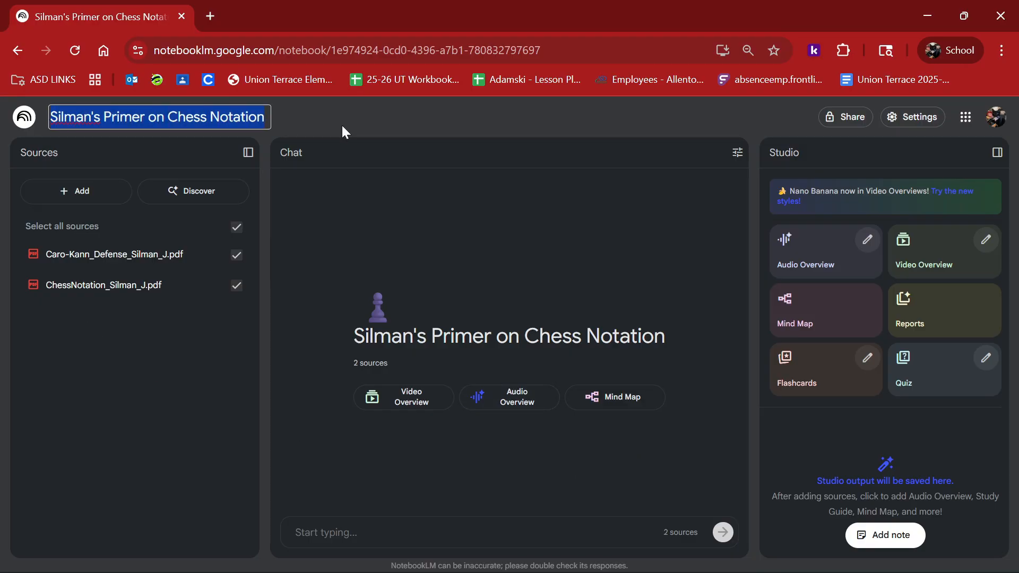
type("How")
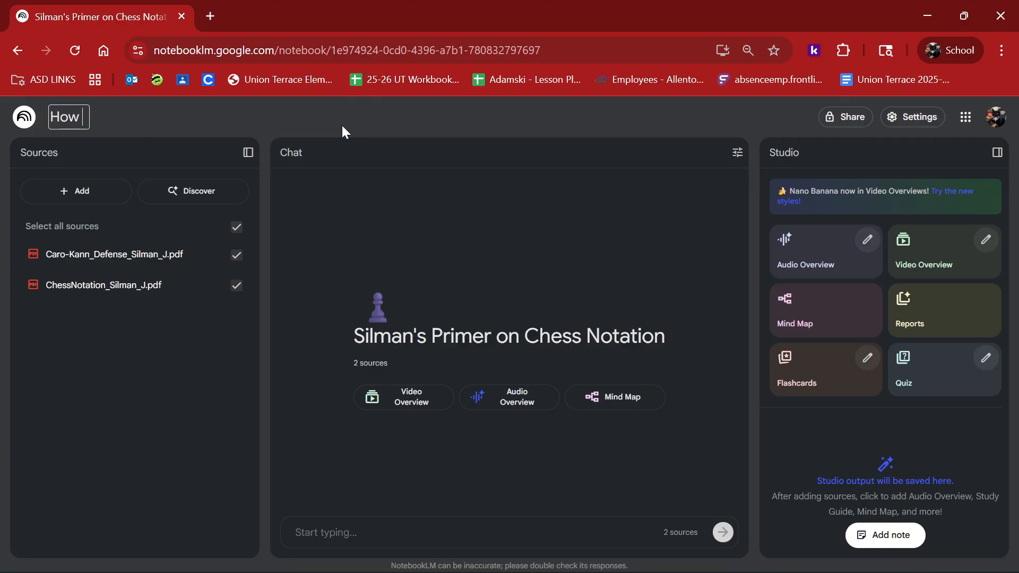
type(" to Play the ")
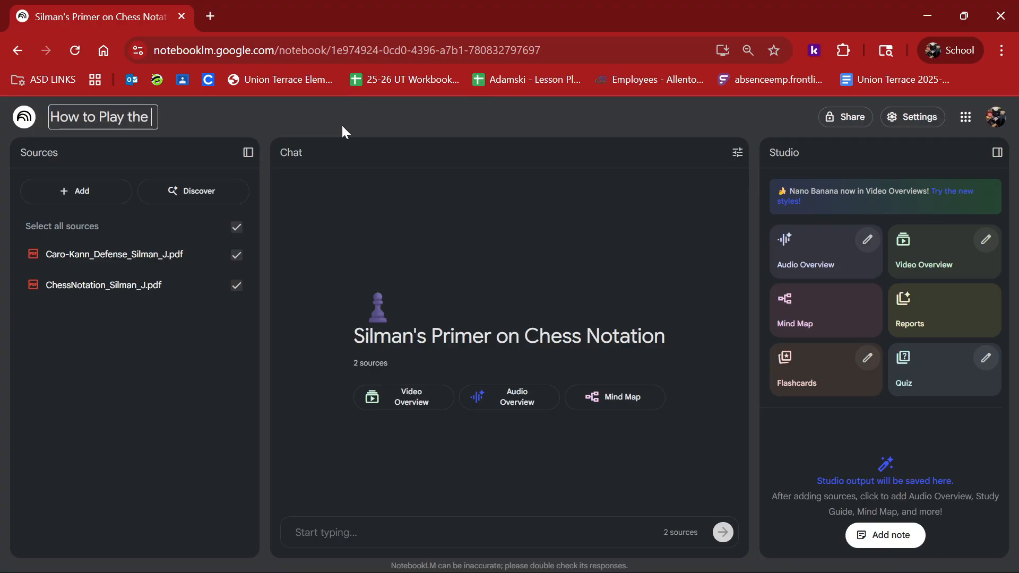
type("Caro-C")
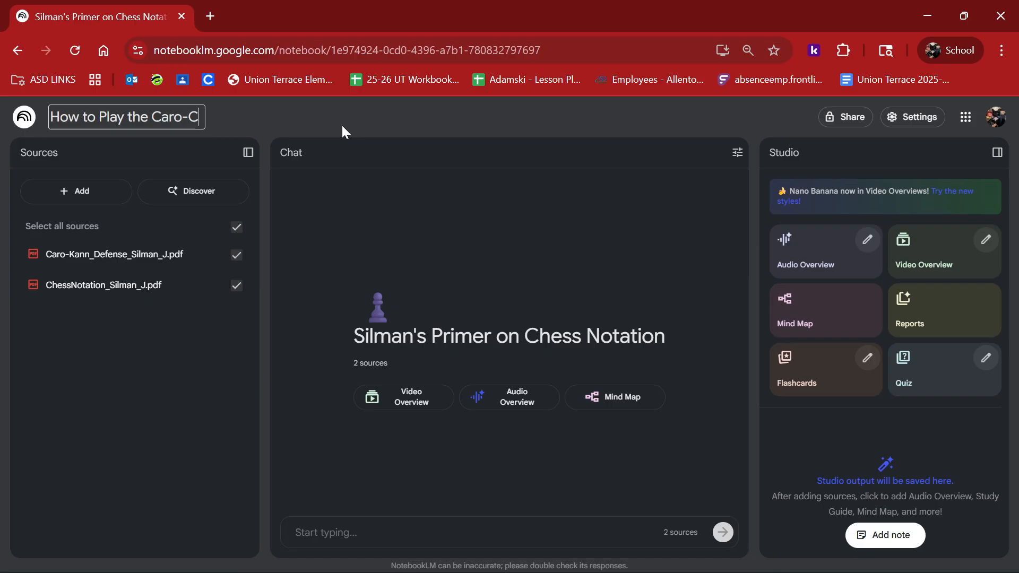
key("BackSpace")
type("Kann ")
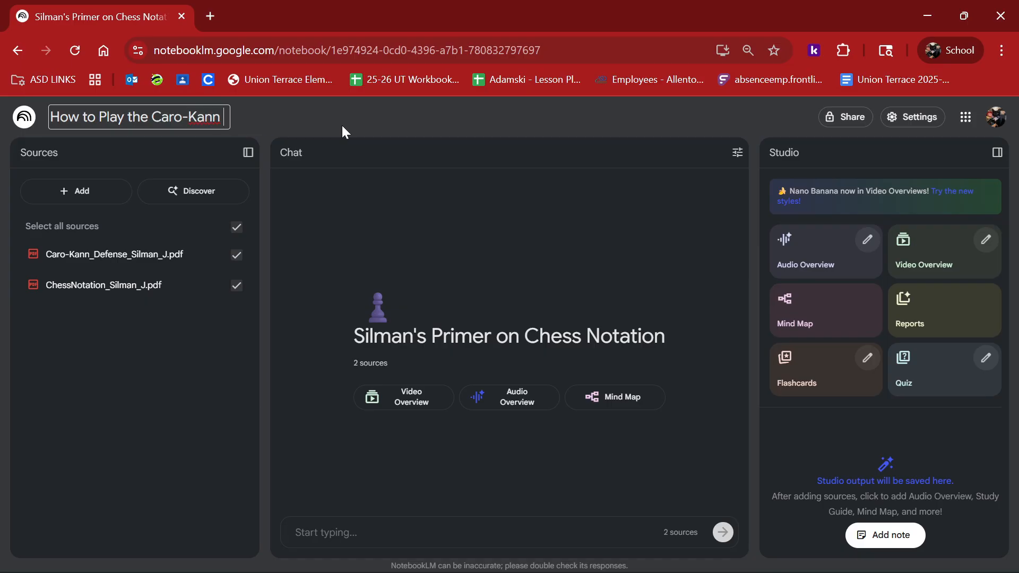
type("Defense")
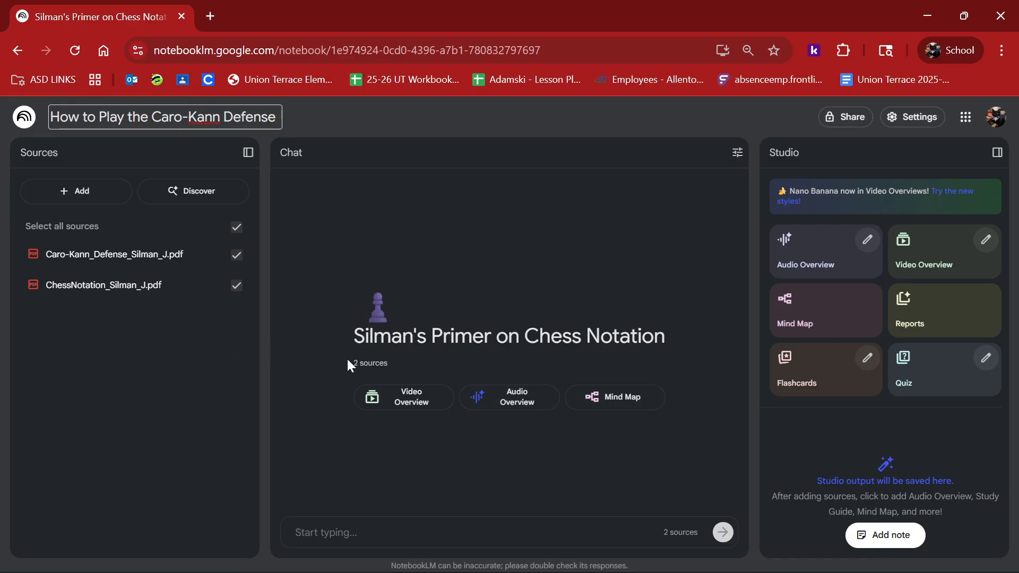
left_click(196, 377)
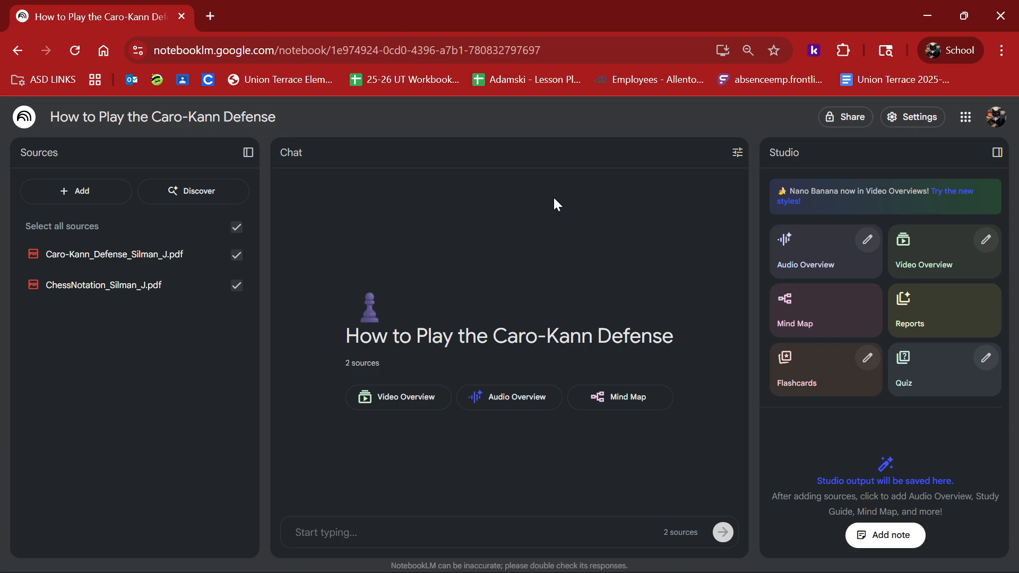
left_click(65, 199)
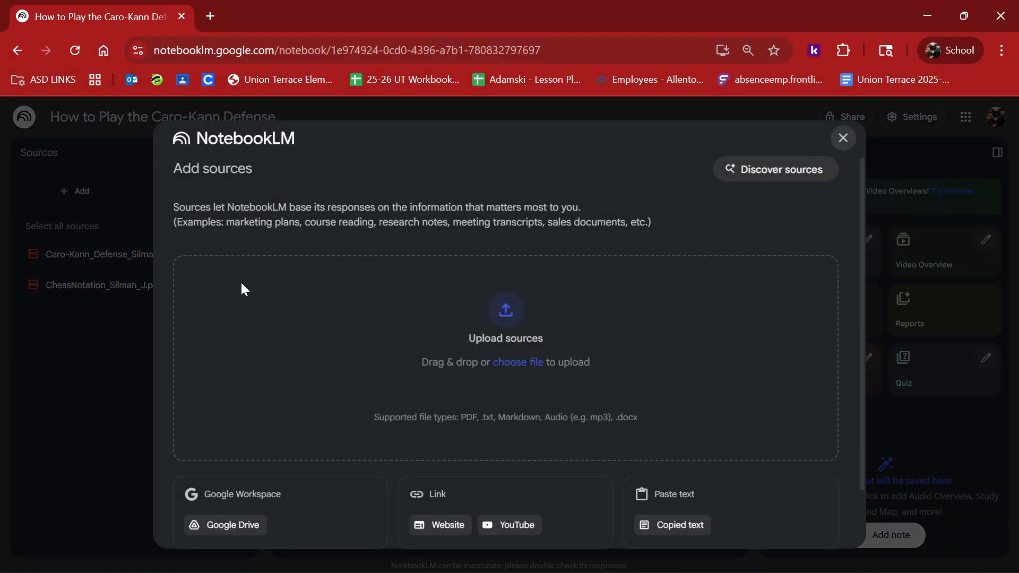
scroll(445, 372, "down", 2)
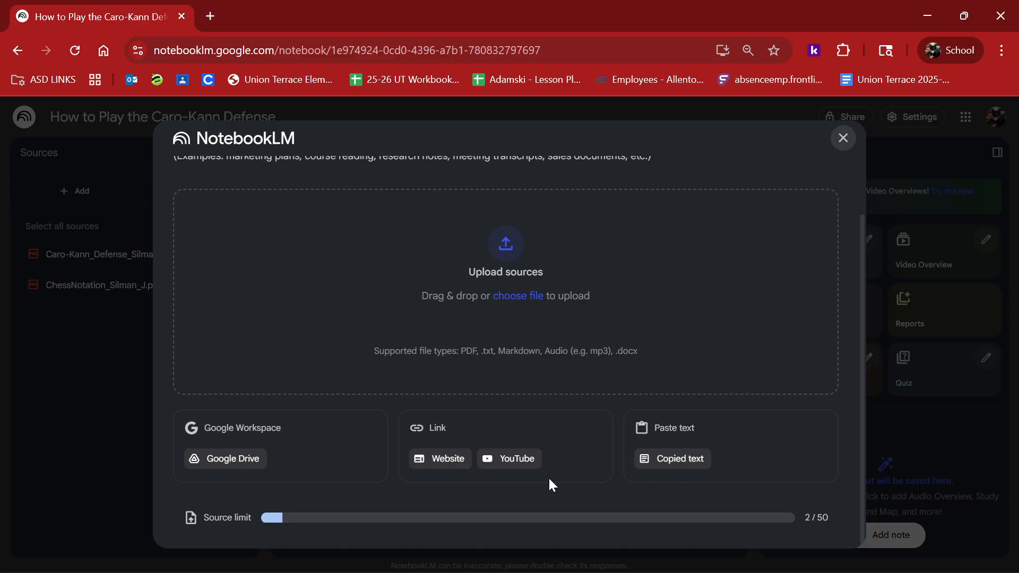
left_click(514, 463)
left_click(643, 239)
type("https://www.youtube.com/watch?v=HvER2idtW6M")
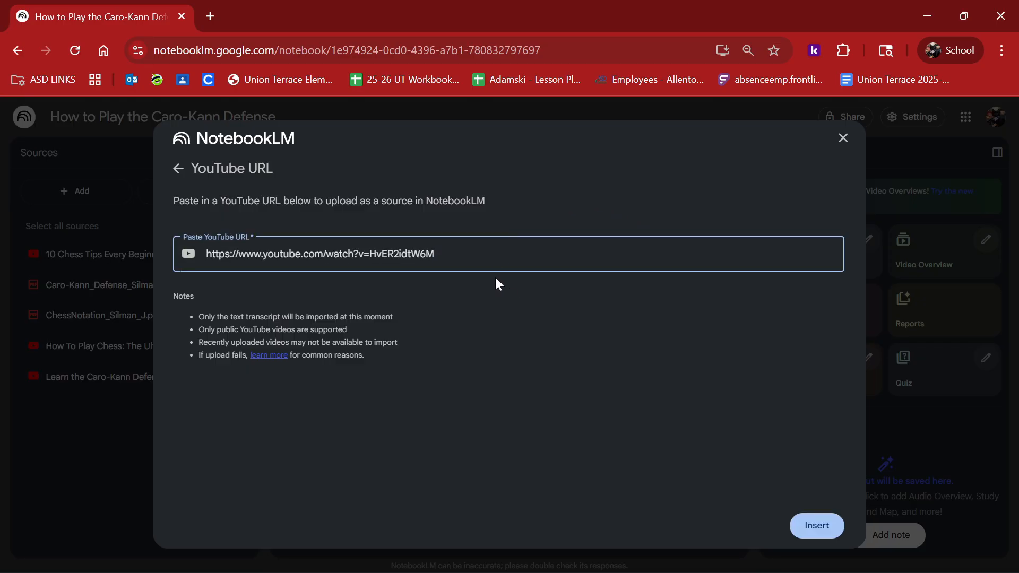
left_click(819, 533)
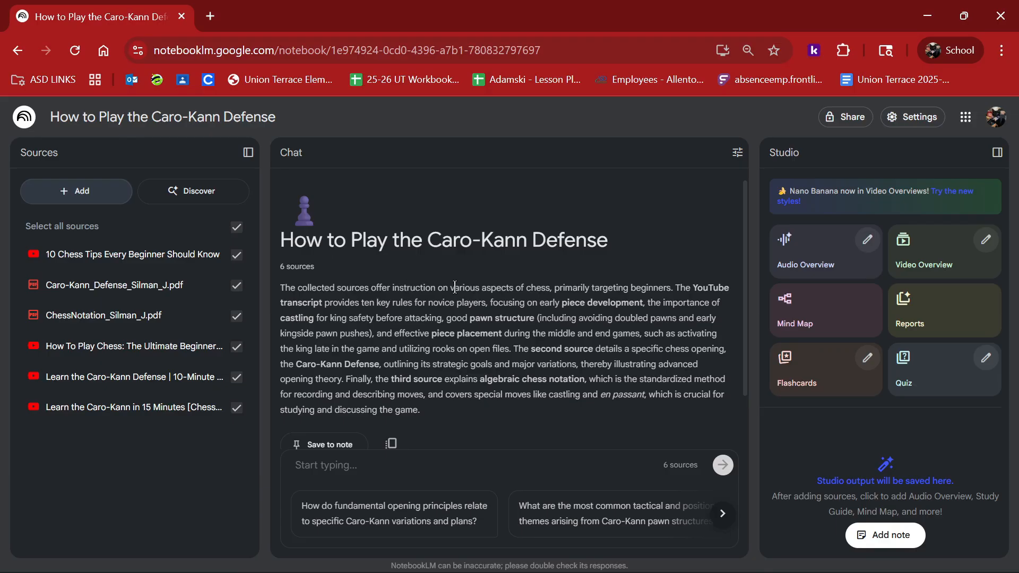
Ask the suggested question on how fundamental opening principles relate to specific Caro-Kann variations and plans, and review the whole answer
scroll(505, 345, "down", 2)
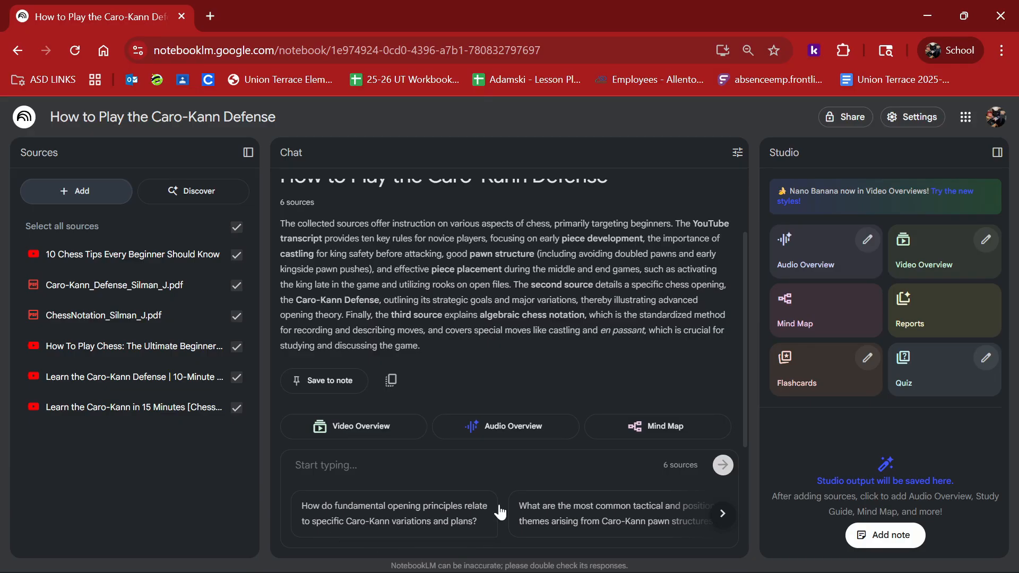
left_click(424, 523)
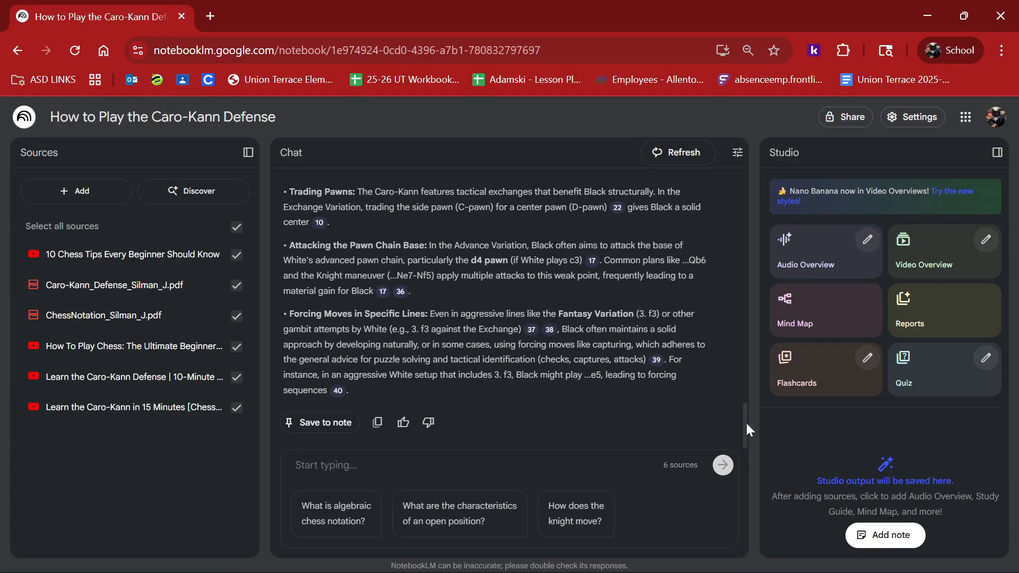
left_click_drag(747, 423, 741, 262)
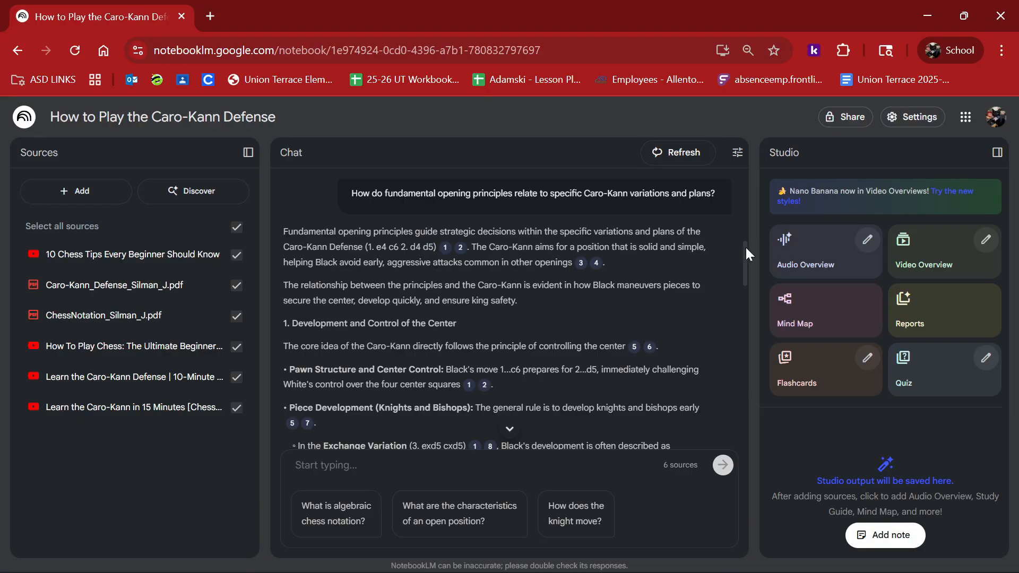
left_click_drag(745, 246, 742, 440)
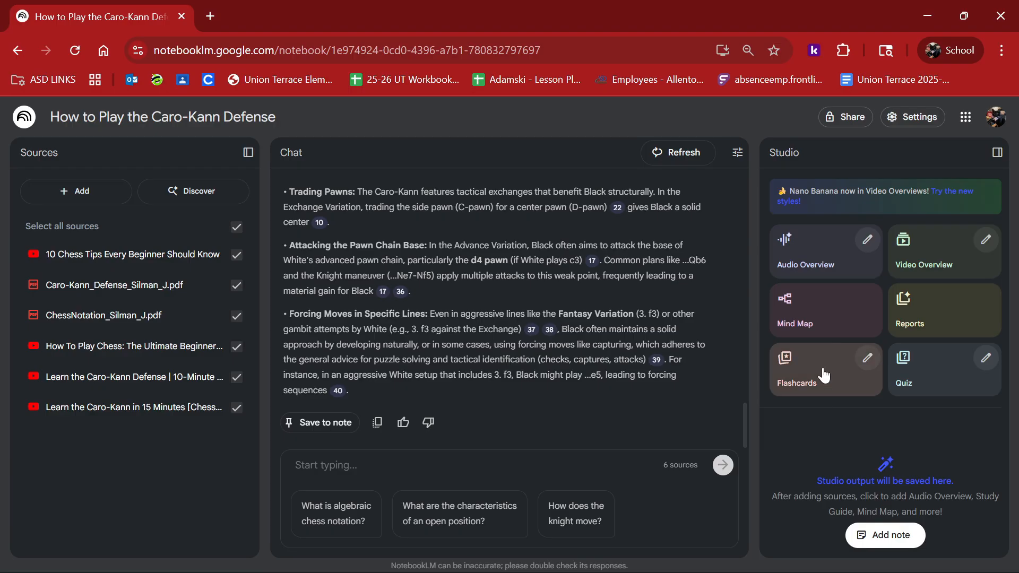
Generate an audio overview, a video overview, a mind map and flashcards from all sources
left_click(818, 249)
left_click(841, 317)
left_click(816, 362)
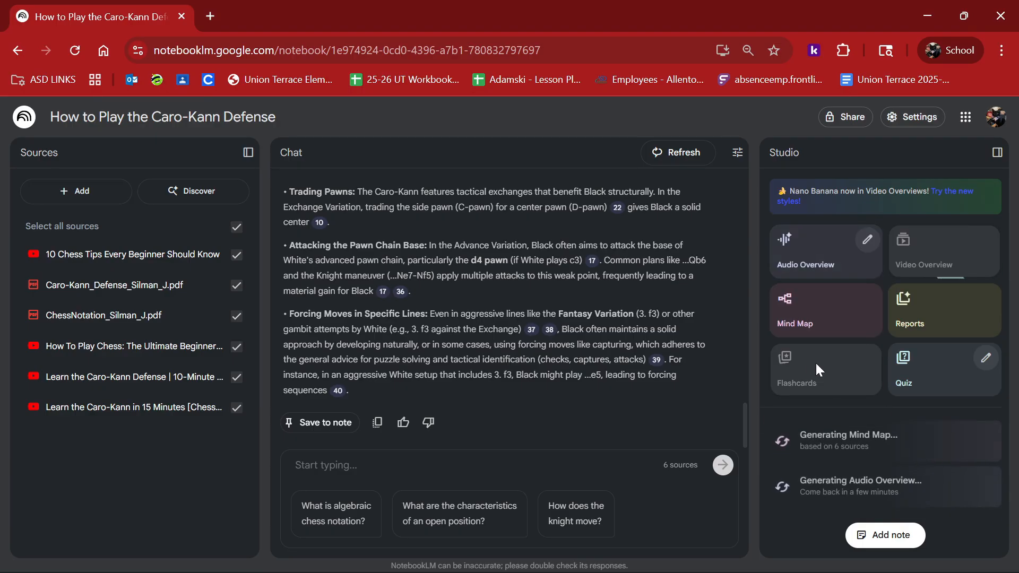
Create a report in the suggested Strategic Guidebook format
left_click(934, 311)
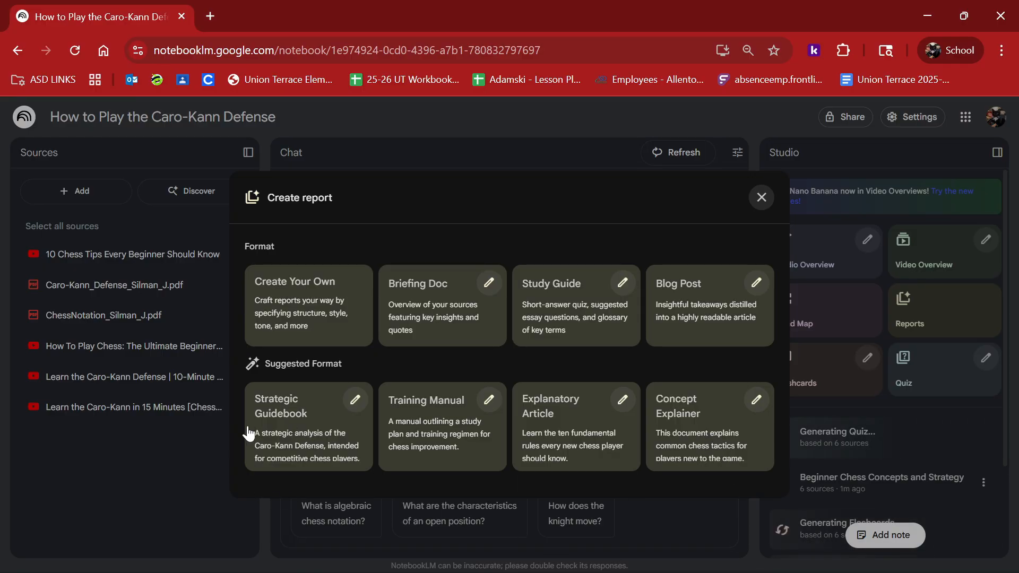
left_click(306, 439)
scroll(929, 444, "down", 4)
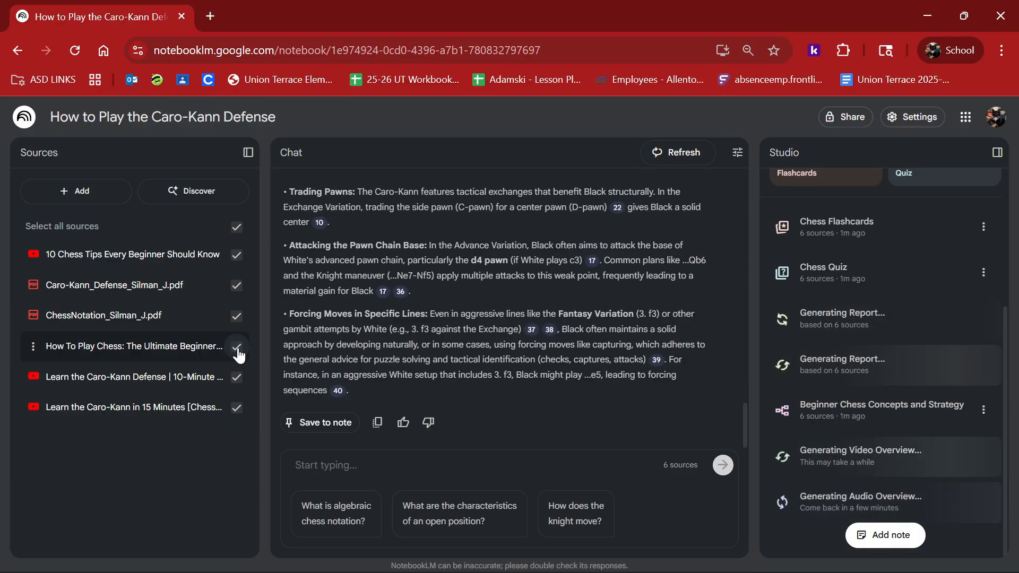
Limit the selected sources to 10 Chess Tips Every Beginner Should Know, the chess notation PDF and How To Play Chess
left_click(236, 316)
left_click(236, 285)
left_click(237, 255)
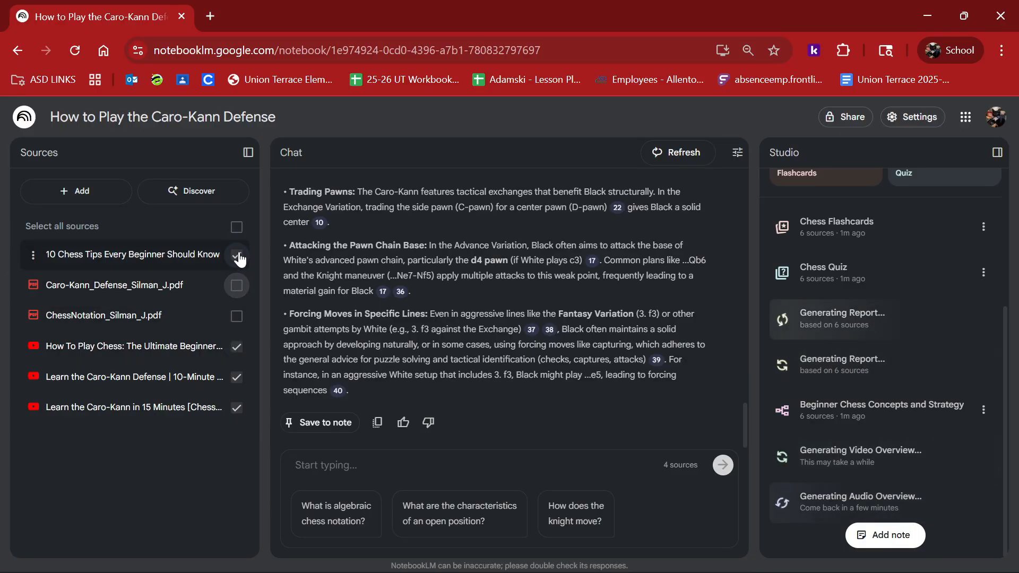
left_click(237, 408)
left_click(237, 377)
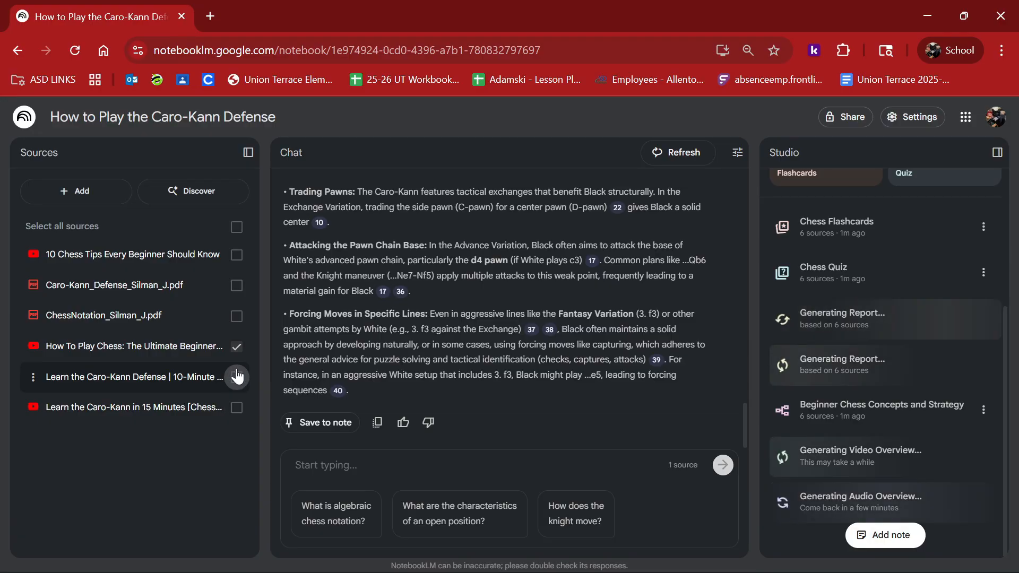
left_click(237, 255)
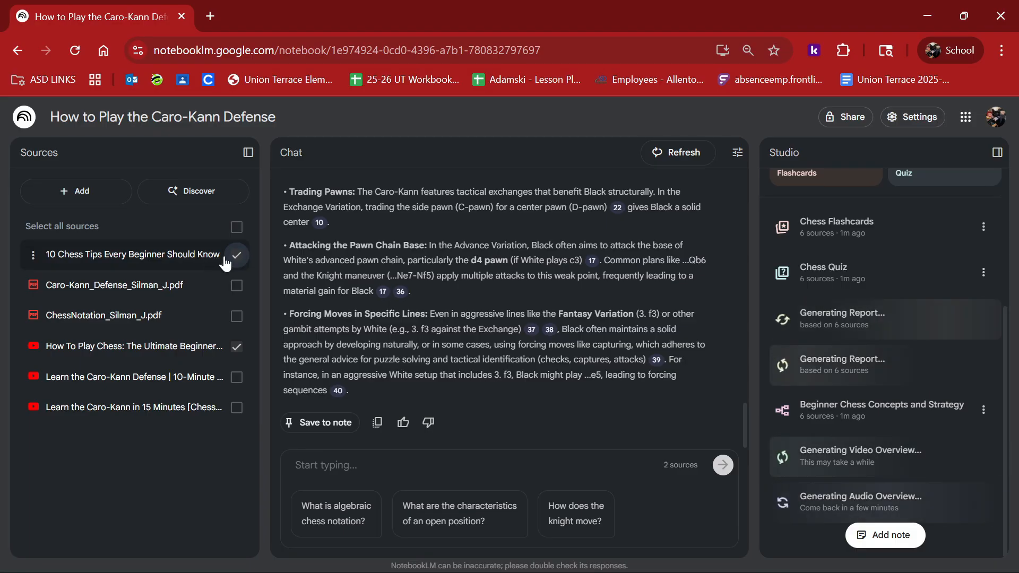
left_click(236, 317)
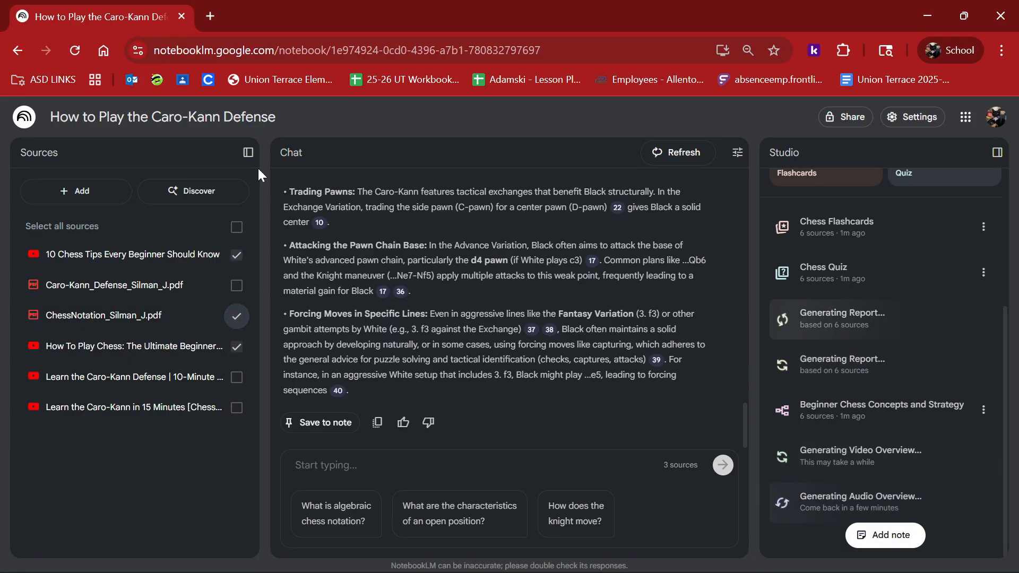
Switch the source selection to only the Caro-Kann PDF and the two Caro-Kann videos, and finally reselect all sources
left_click(236, 255)
left_click(236, 316)
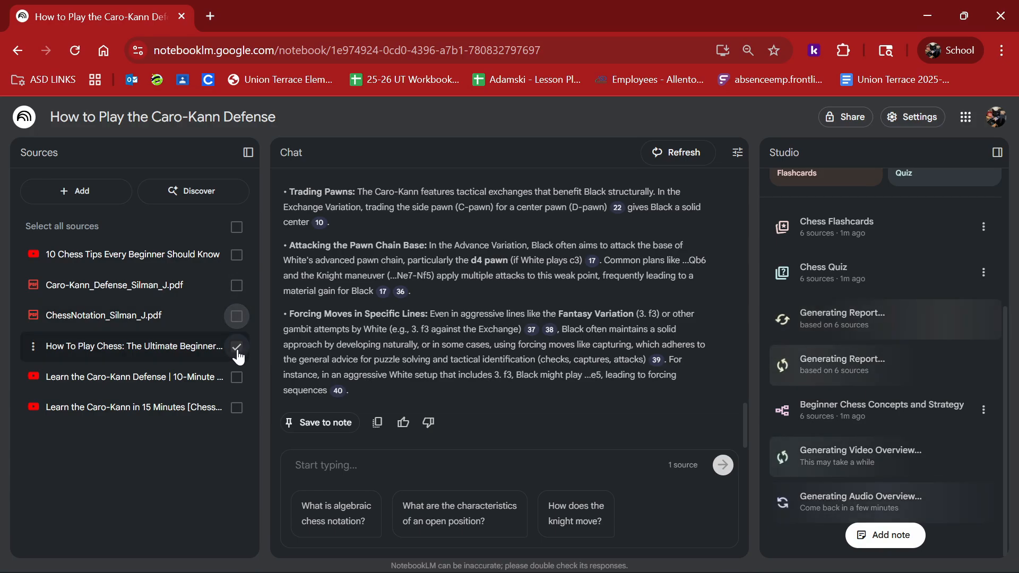
left_click(236, 347)
left_click(237, 408)
left_click(237, 378)
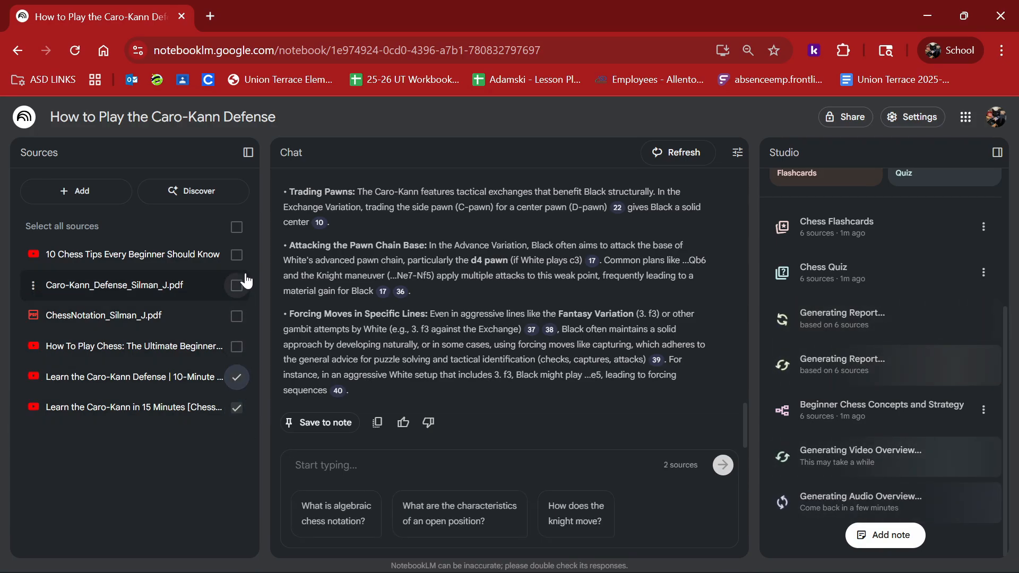
left_click(237, 286)
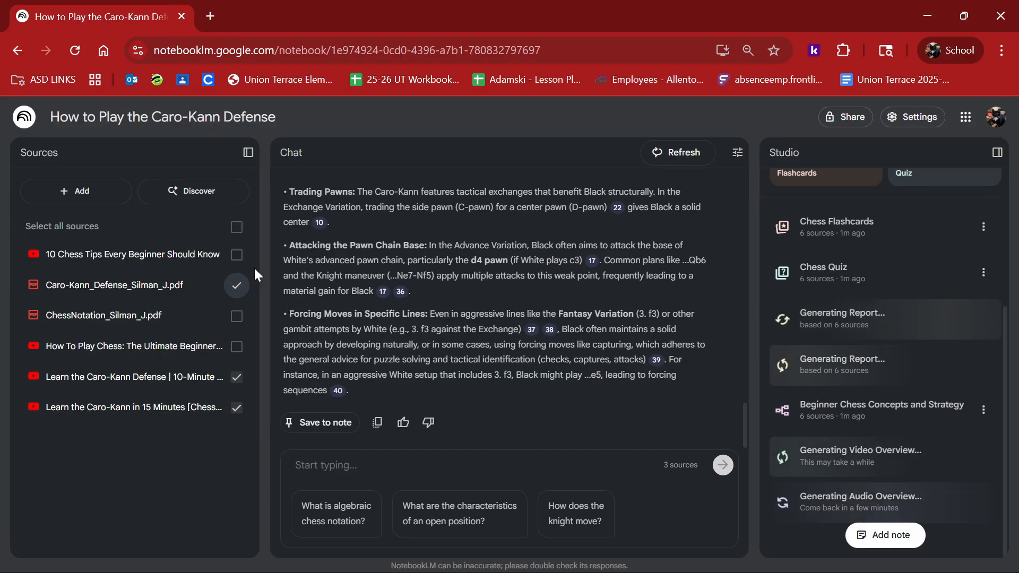
left_click(235, 233)
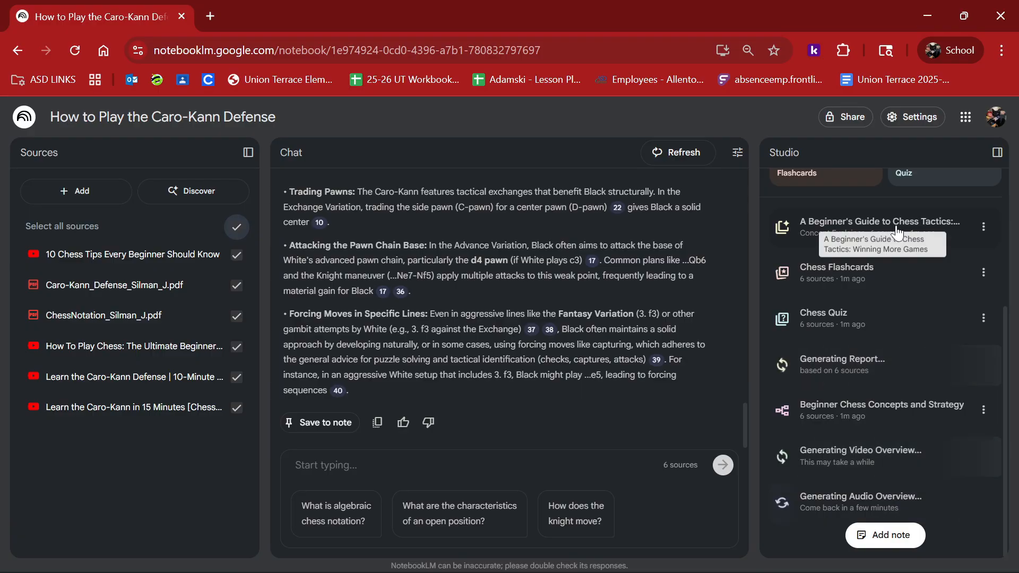
Open the Beginner Chess Concepts and Strategy mind map and expand its Opening Principles and Pawn Structure & Trades branches
left_click(857, 399)
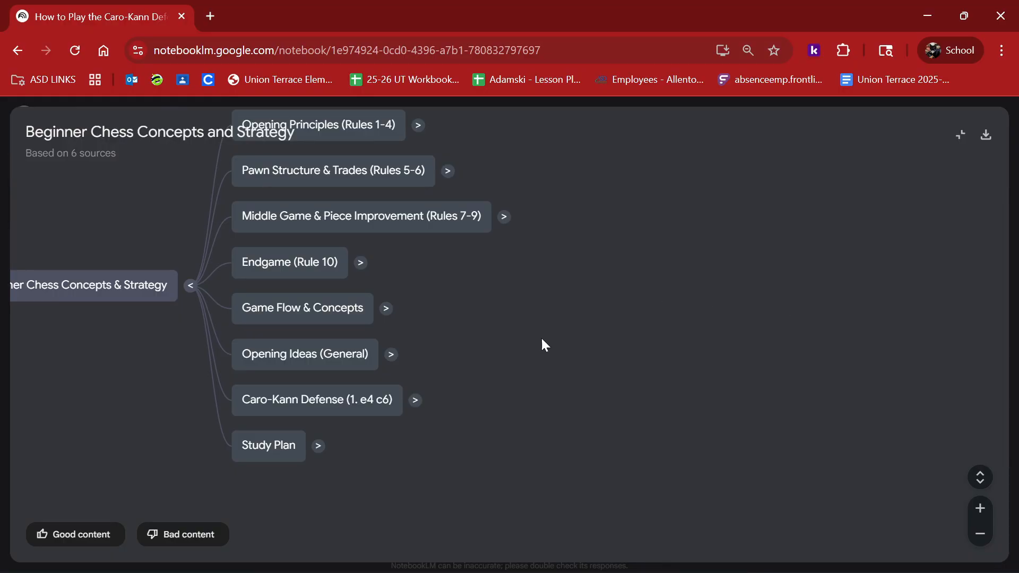
scroll(547, 325, "down", 2)
scroll(549, 329, "up", 1)
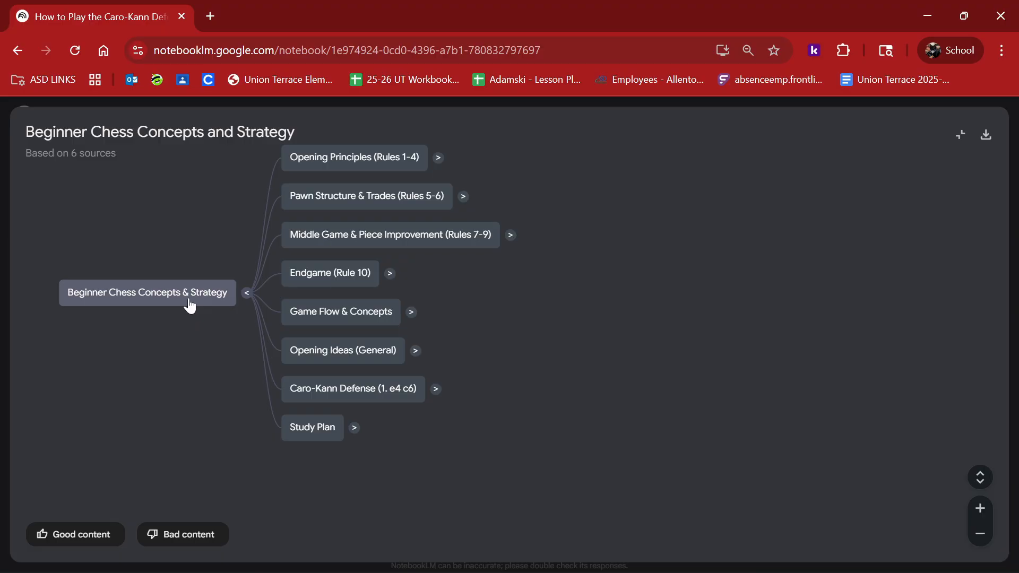
left_click(439, 159)
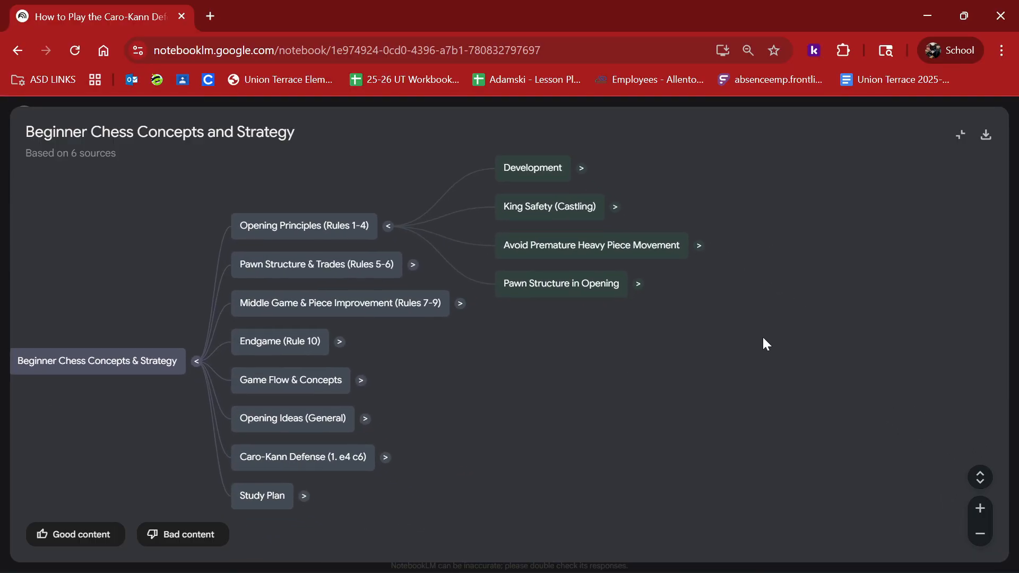
left_click(413, 264)
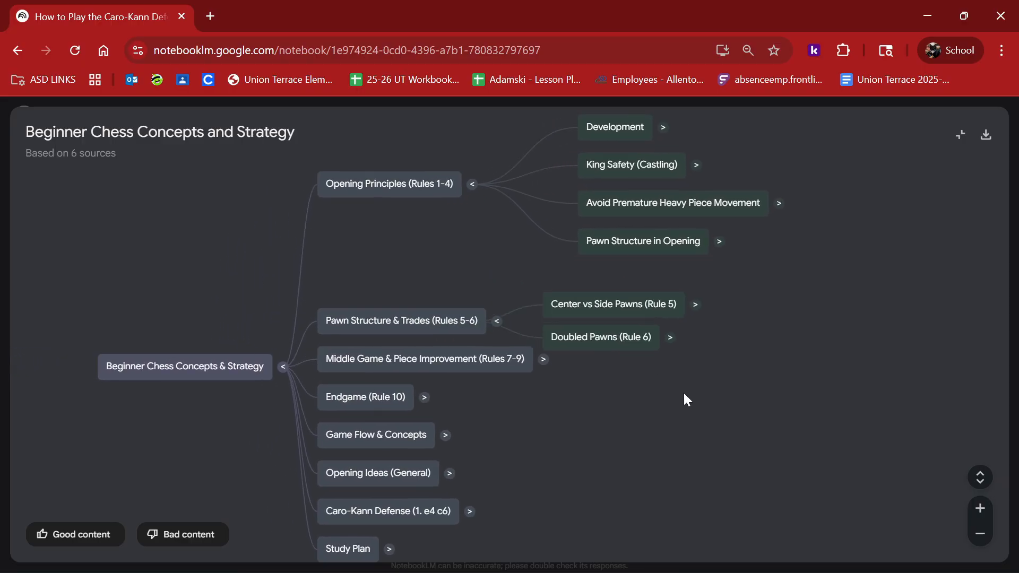
Ask for a chat explanation of the mind map's King Safety (Castling) topic and read through the answer
left_click_drag(912, 257, 728, 336)
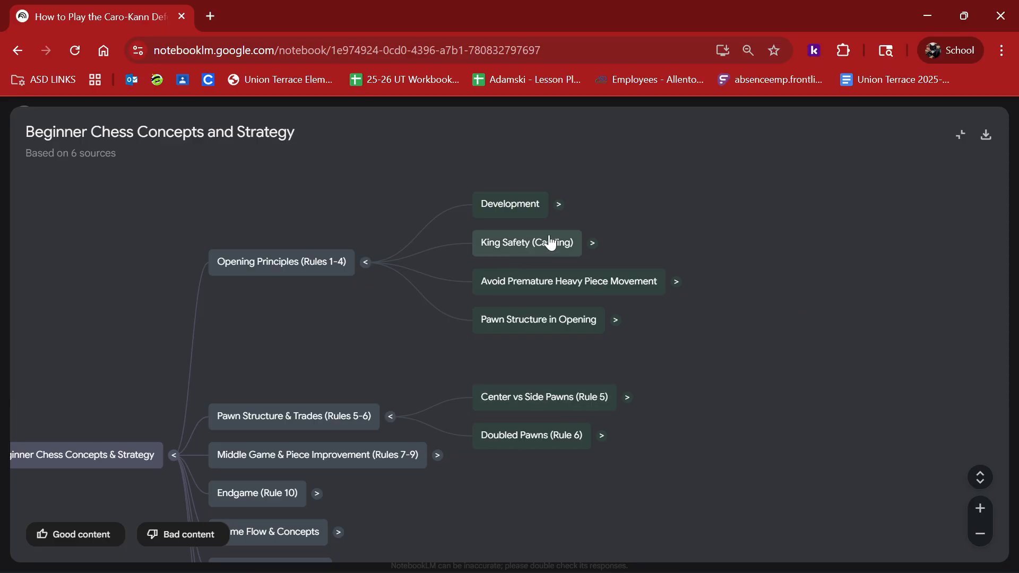
left_click(518, 246)
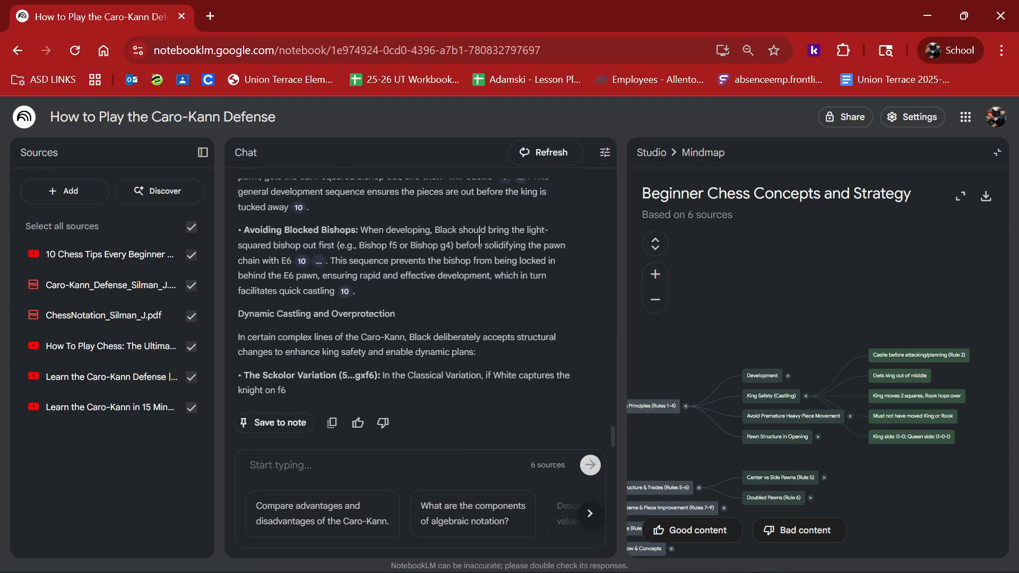
scroll(502, 288, "up", 5)
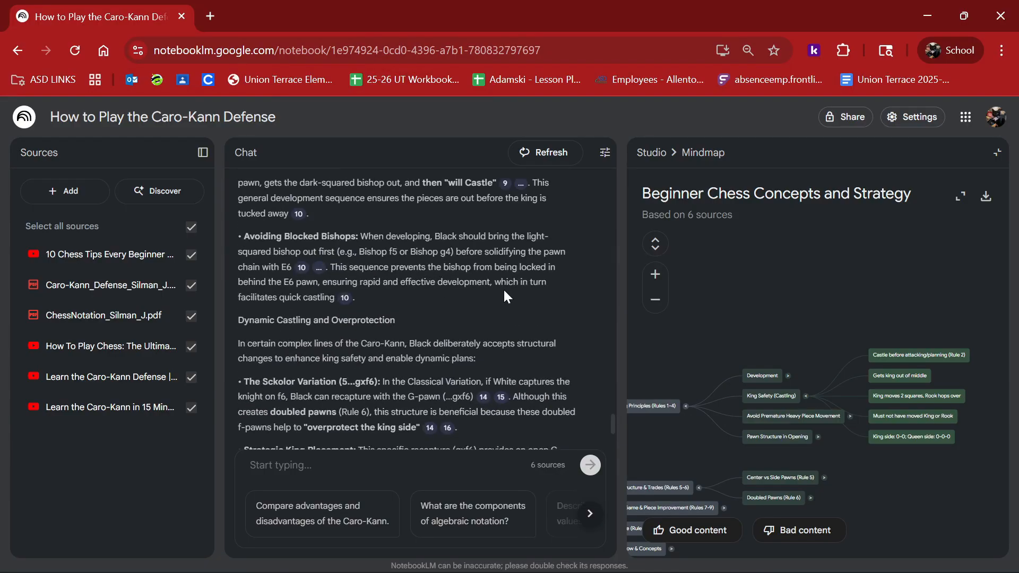
scroll(501, 289, "up", 2)
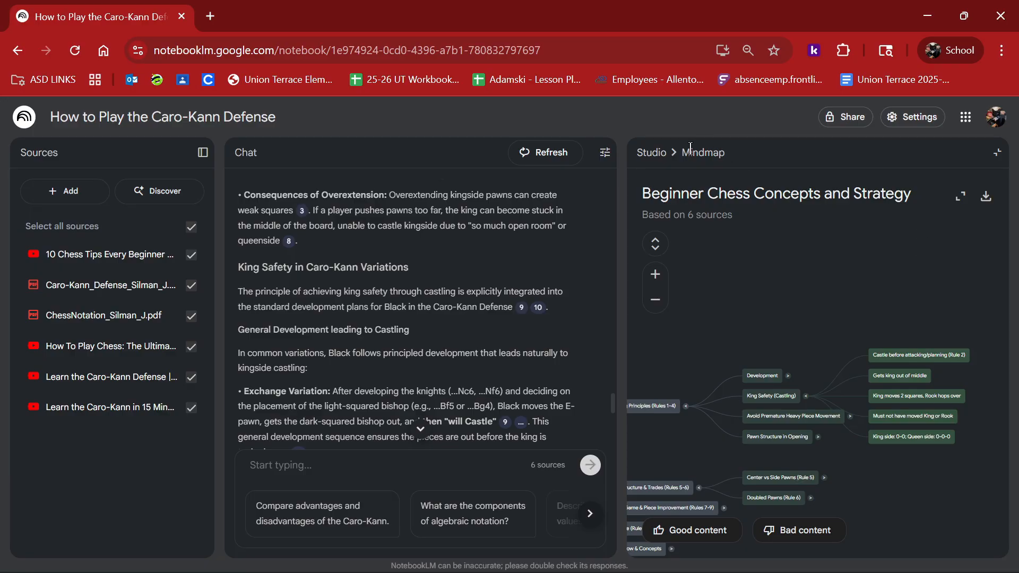
Open the Chess Flashcards, flip the first card about the opening pawn goal, and get its answer explained in the chat
left_click(647, 161)
left_click(840, 311)
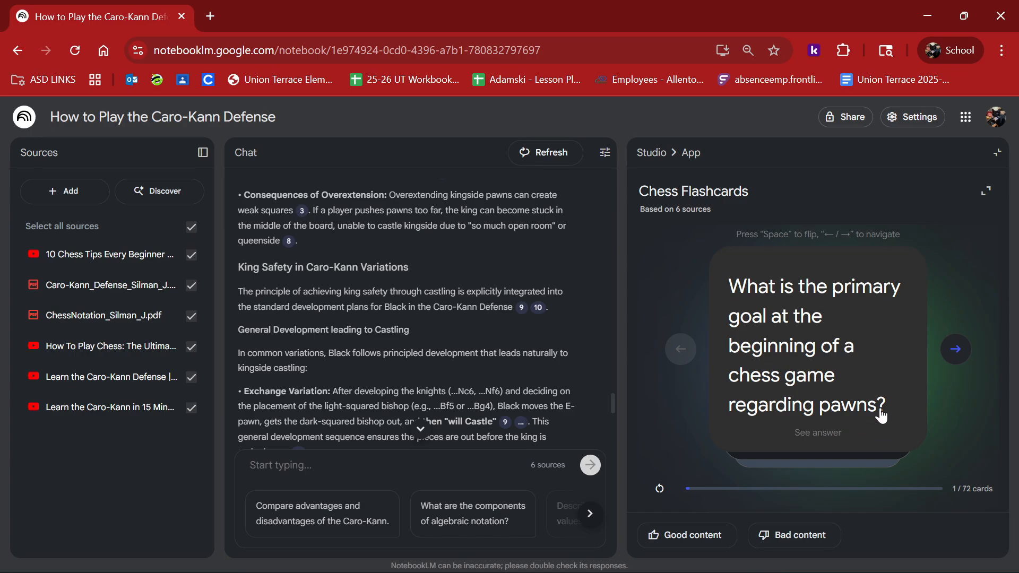
left_click(849, 394)
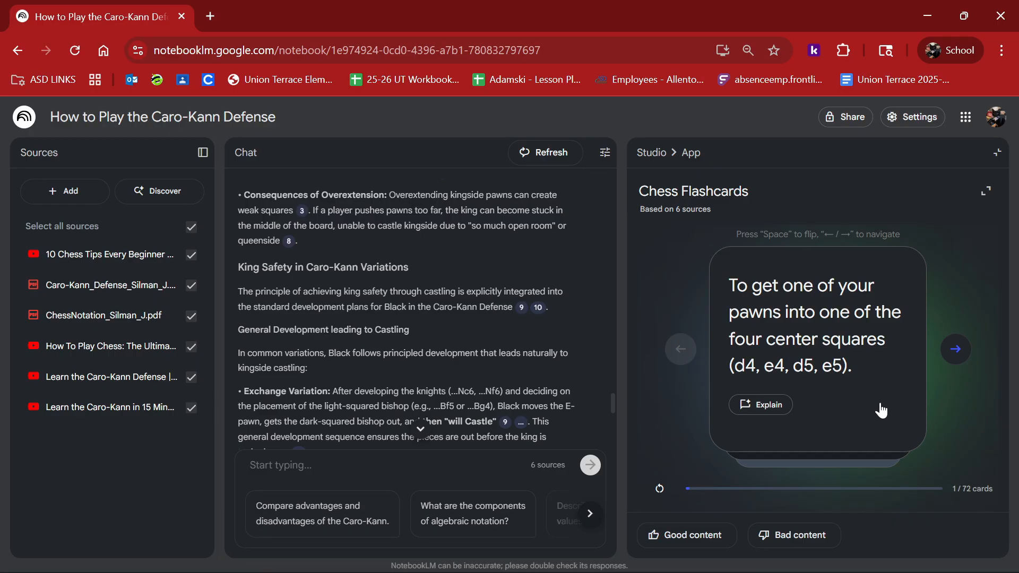
left_click(761, 409)
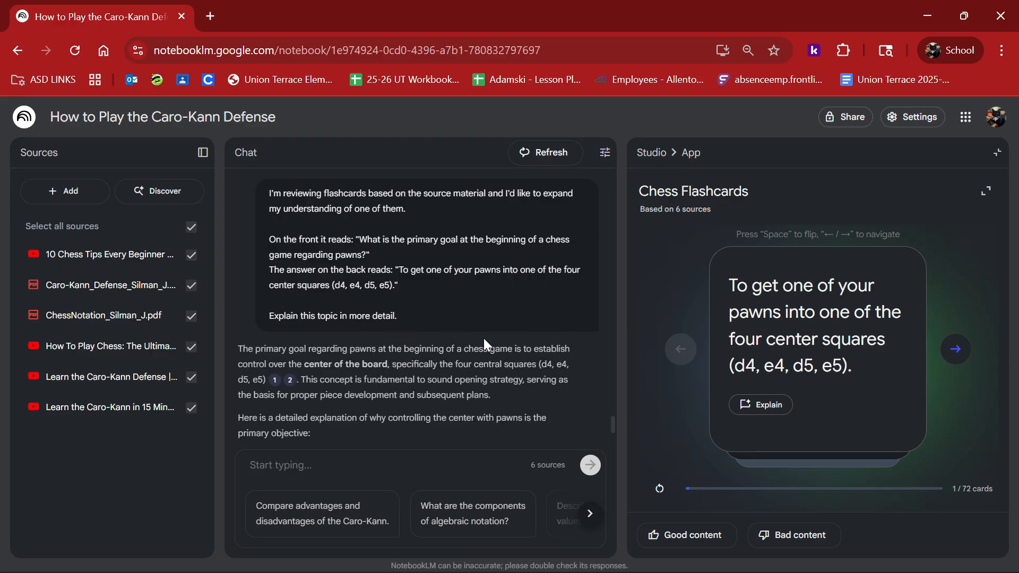
scroll(477, 334, "down", 5)
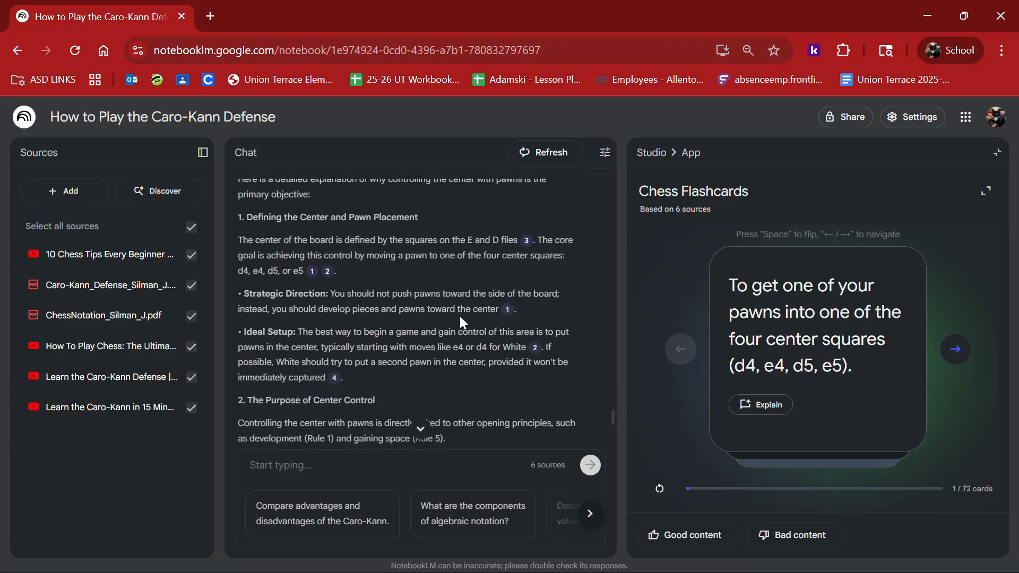
scroll(459, 318, "down", 3)
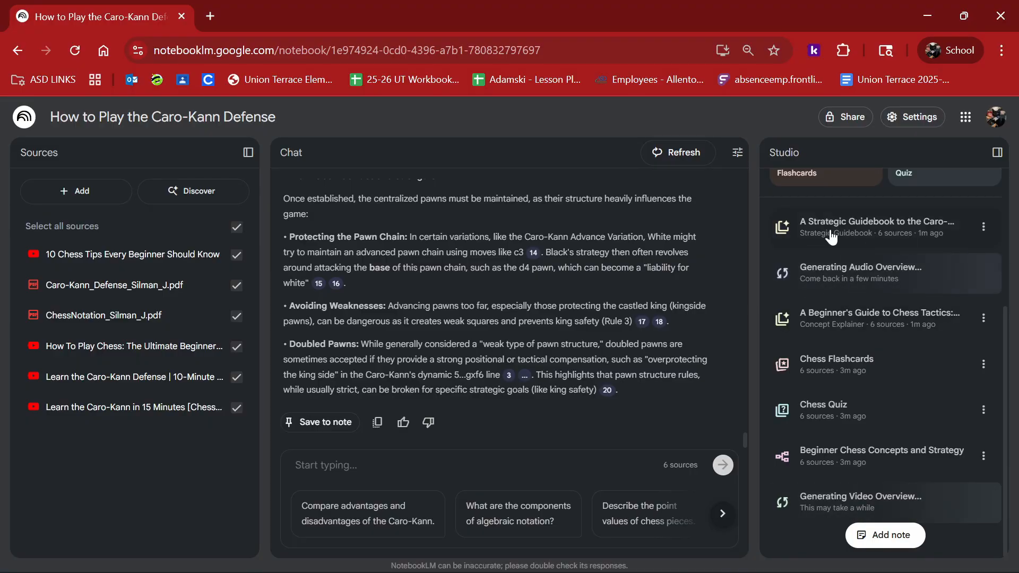
Review the Beginner's Guide to Chess Tactics report through to its end, and return to the list of study materials
left_click(841, 326)
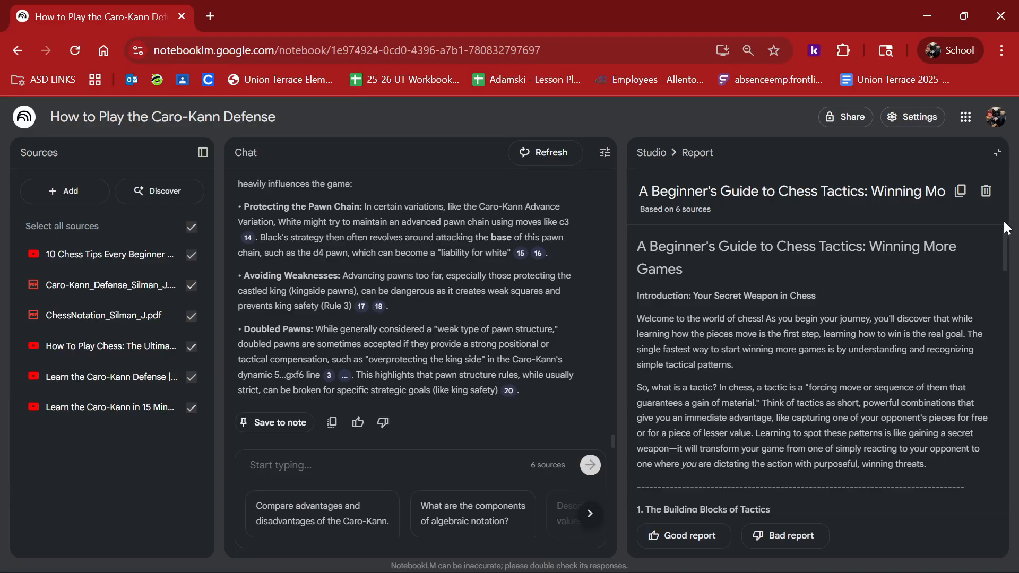
left_click_drag(1005, 244, 1014, 503)
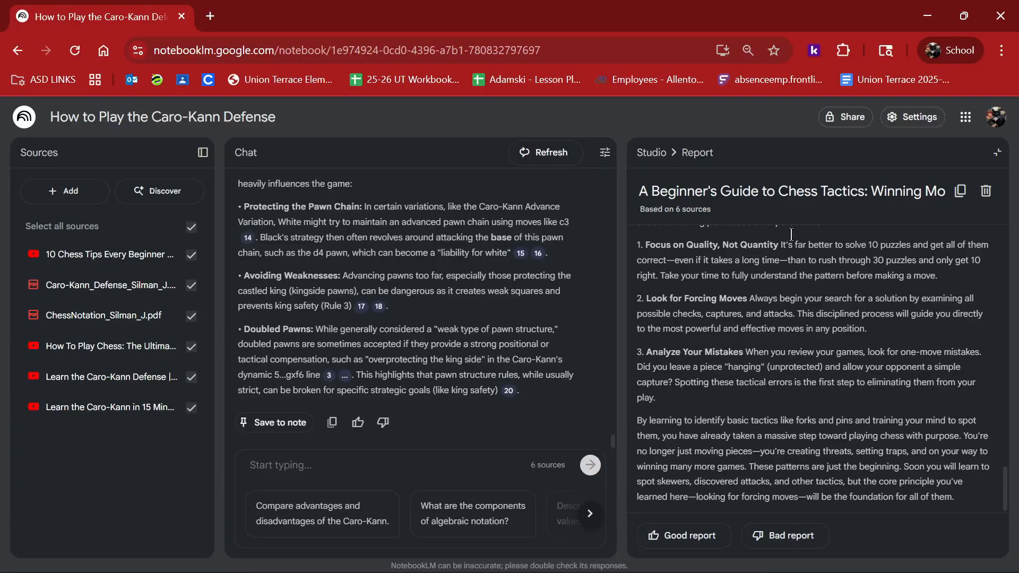
left_click(657, 153)
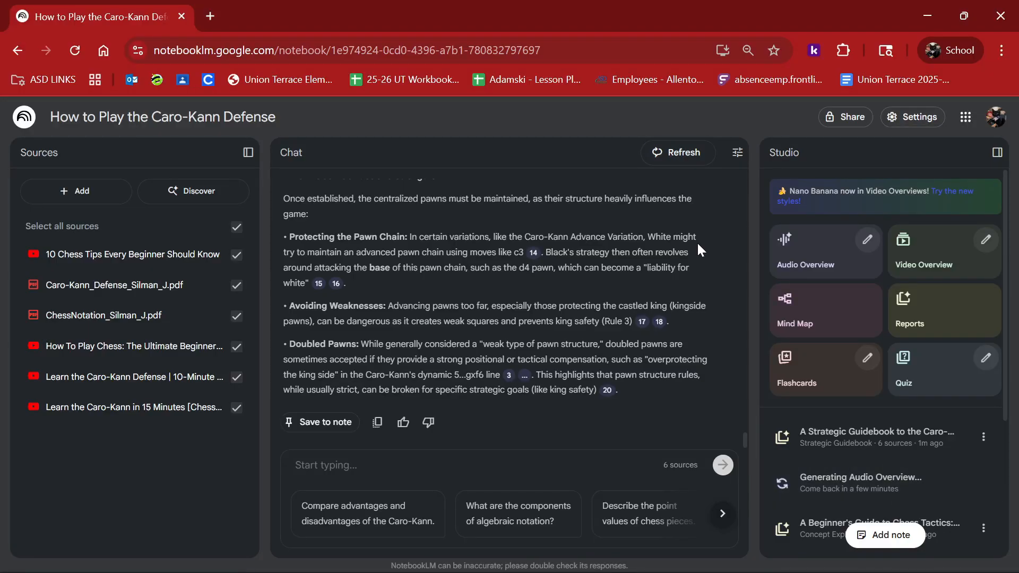
Open the Strategic Guidebook to the Caro-Kann Defense report and read its introduction
left_click(882, 444)
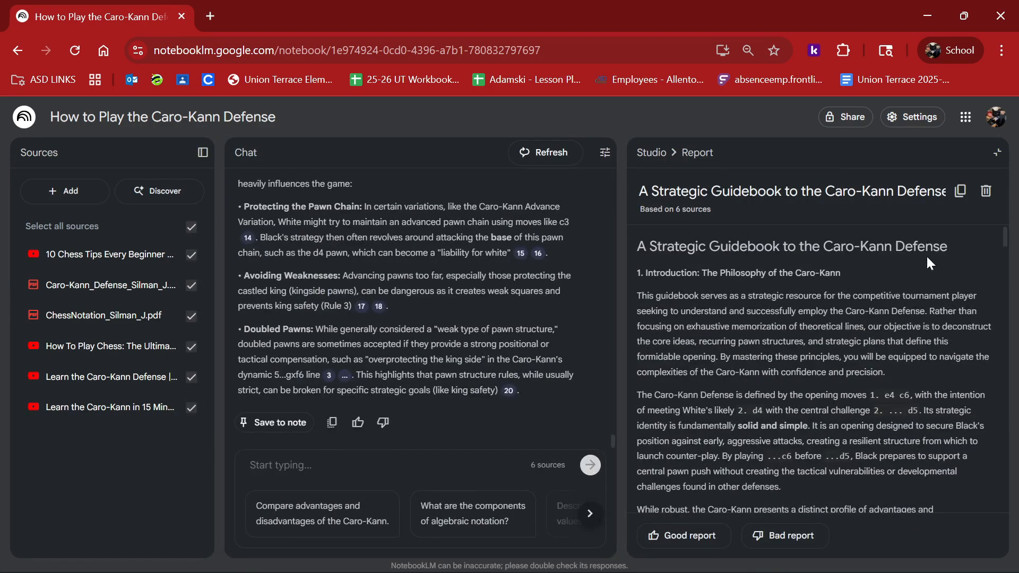
scroll(1006, 235, "down", 2)
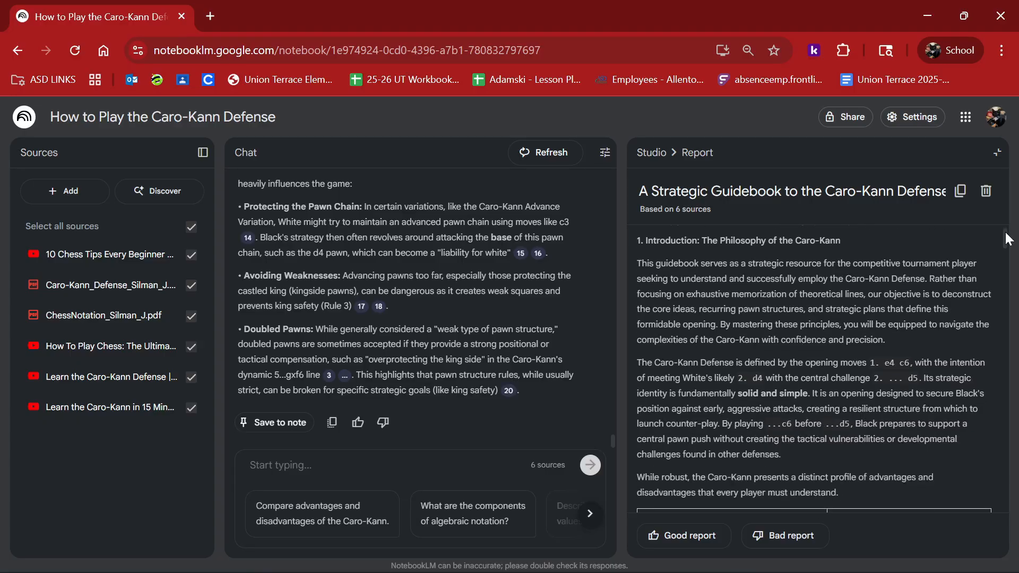
left_click_drag(1008, 244, 1015, 300)
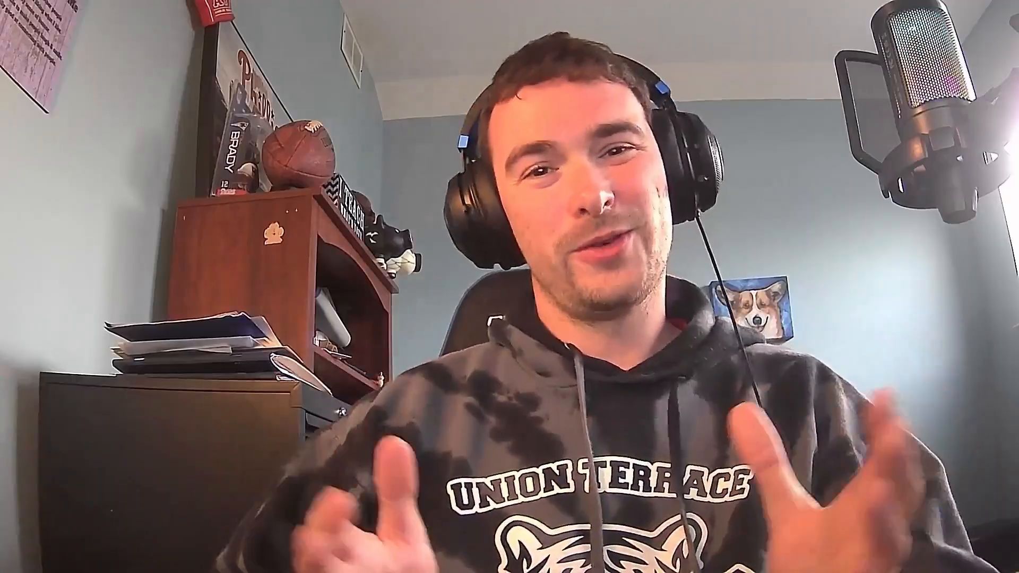